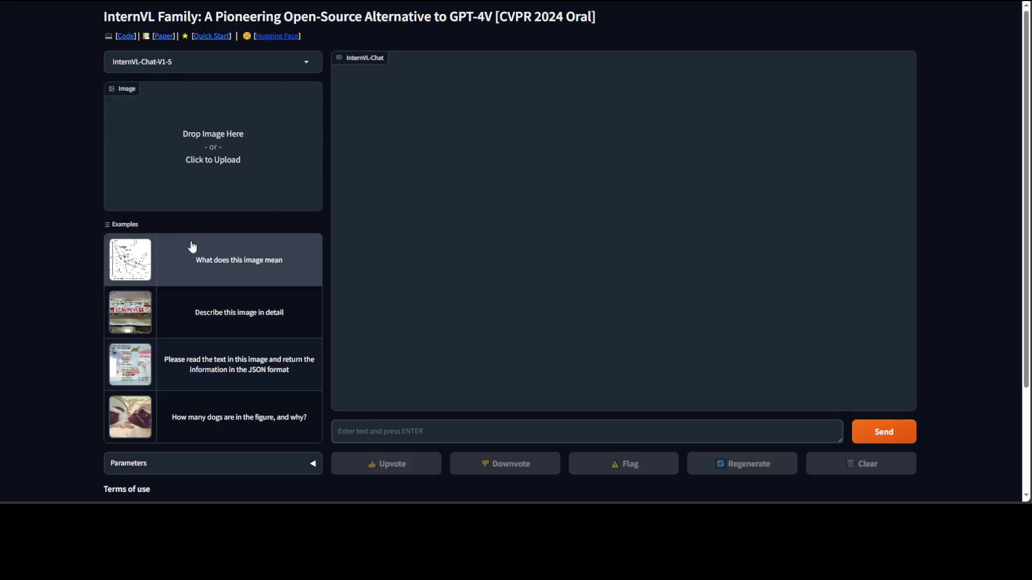
Send the hover lift chart example question 'What does this image mean' and enlarge the page
{"action": "left_click", "coordinate": [192, 250]}
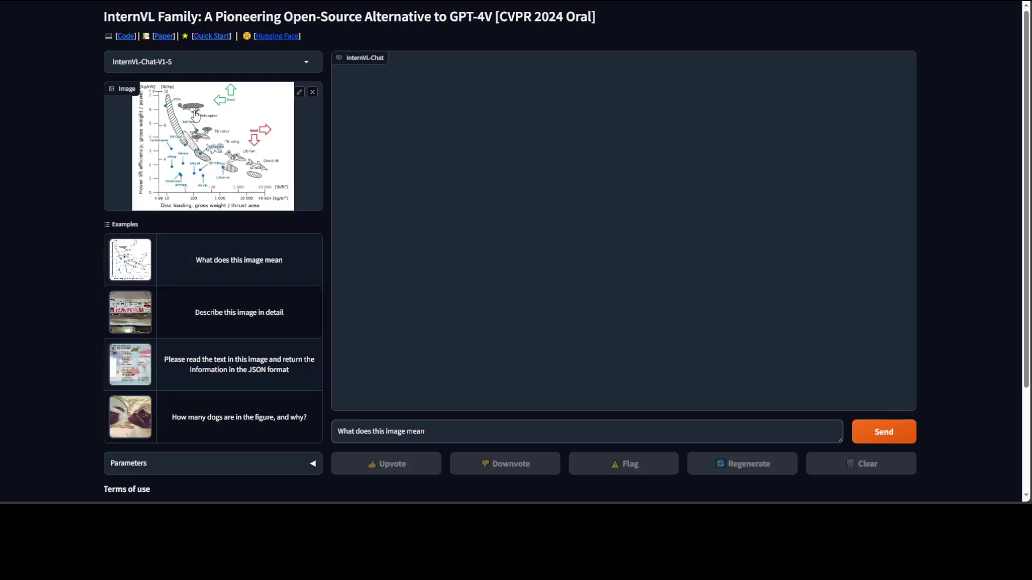
{"action": "left_click", "coordinate": [885, 438]}
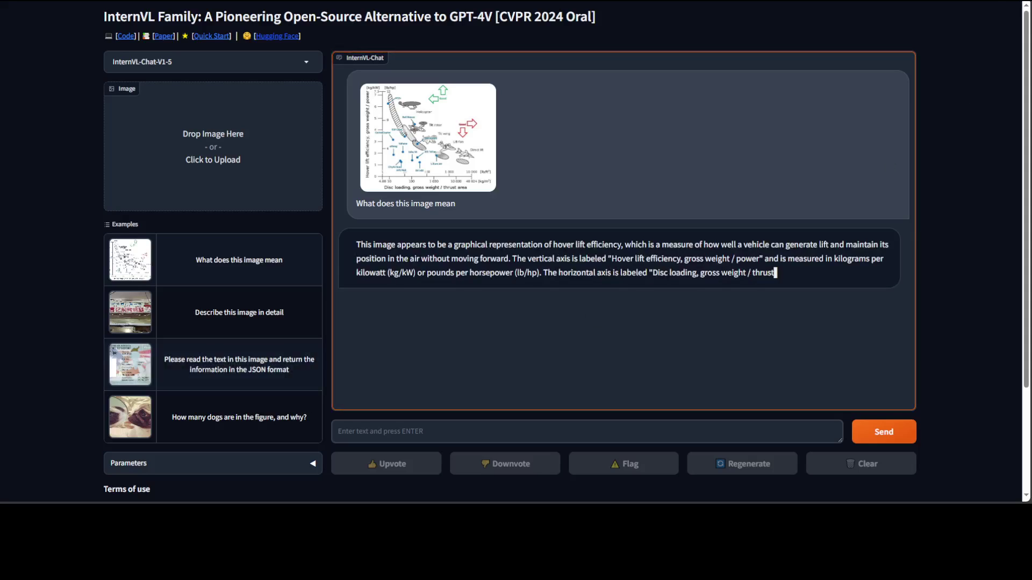
{"action": "key", "text": "ctrl+plus"}
{"action": "key", "text": "ctrl+plus"}
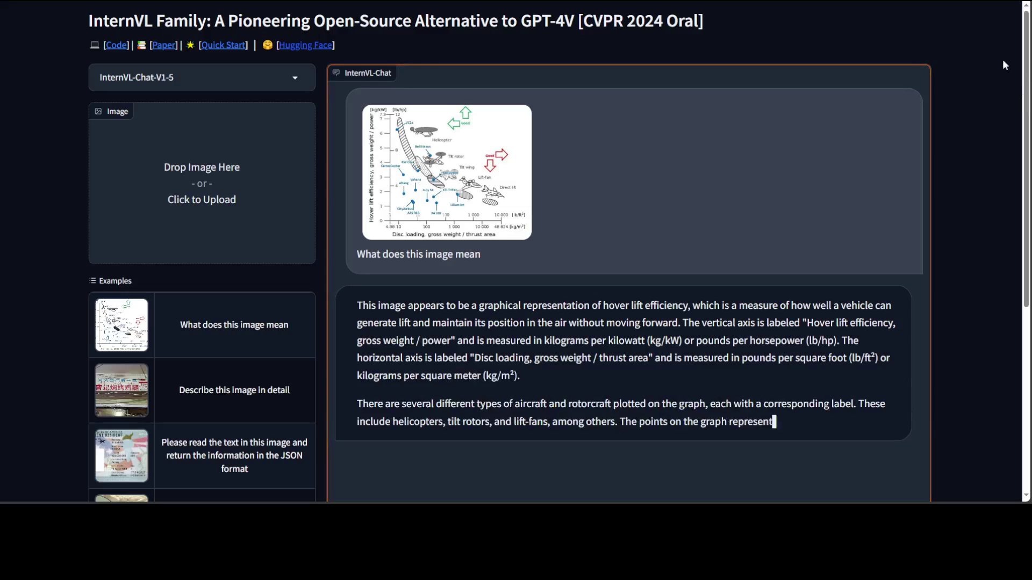
{"action": "key", "text": "ctrl+plus"}
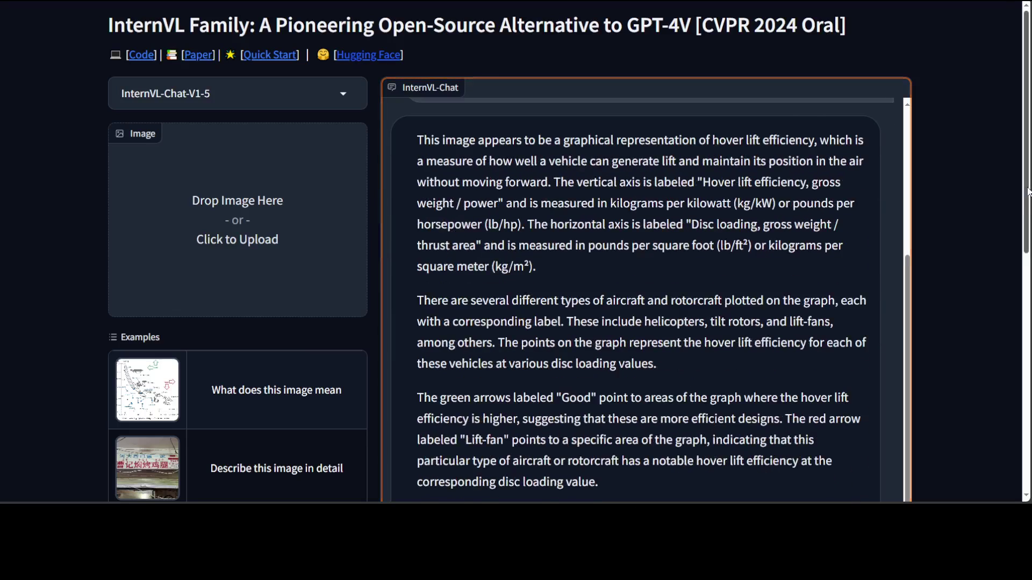
Read through the explanation of hover lift efficiency versus disc loading for aircraft types
{"action": "scroll", "coordinate": [516, 269], "scroll_direction": "down", "scroll_amount": 5}
{"action": "scroll", "coordinate": [516, 247], "scroll_direction": "up", "scroll_amount": 5}
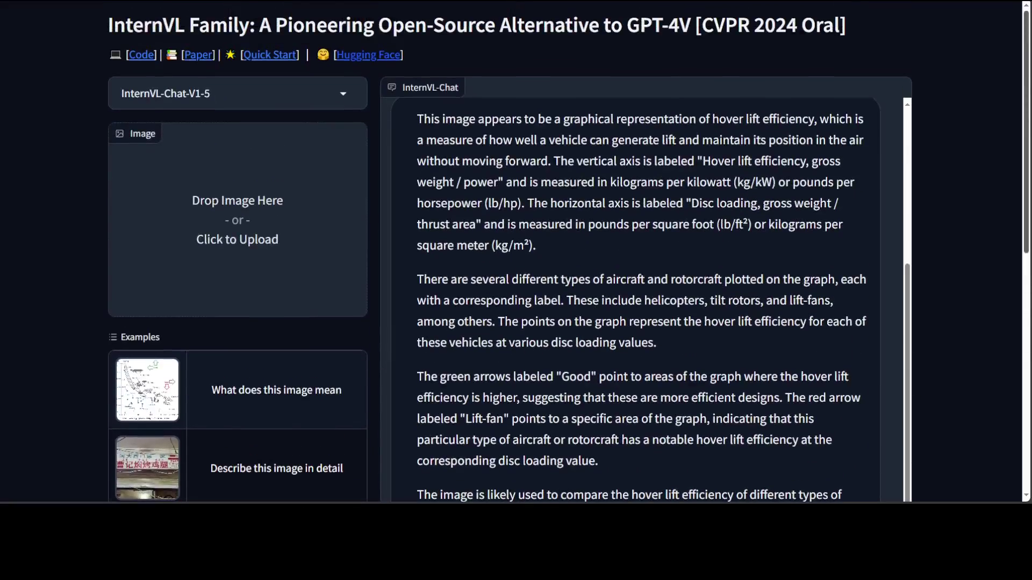
{"action": "scroll", "coordinate": [525, 197], "scroll_direction": "down", "scroll_amount": 5}
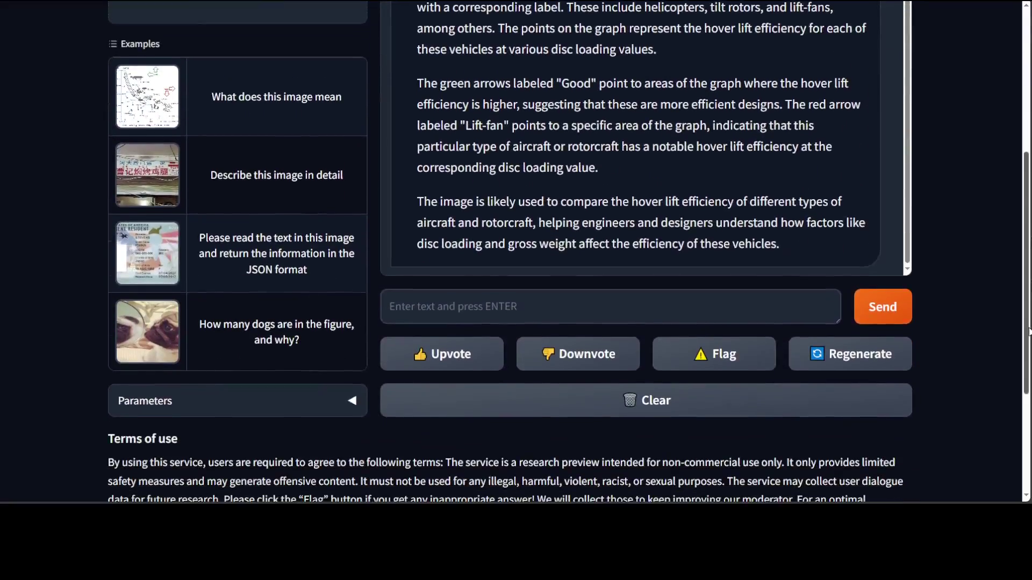
{"action": "scroll", "coordinate": [525, 197], "scroll_direction": "up", "scroll_amount": 5}
{"action": "scroll", "coordinate": [474, 102], "scroll_direction": "down", "scroll_amount": 5}
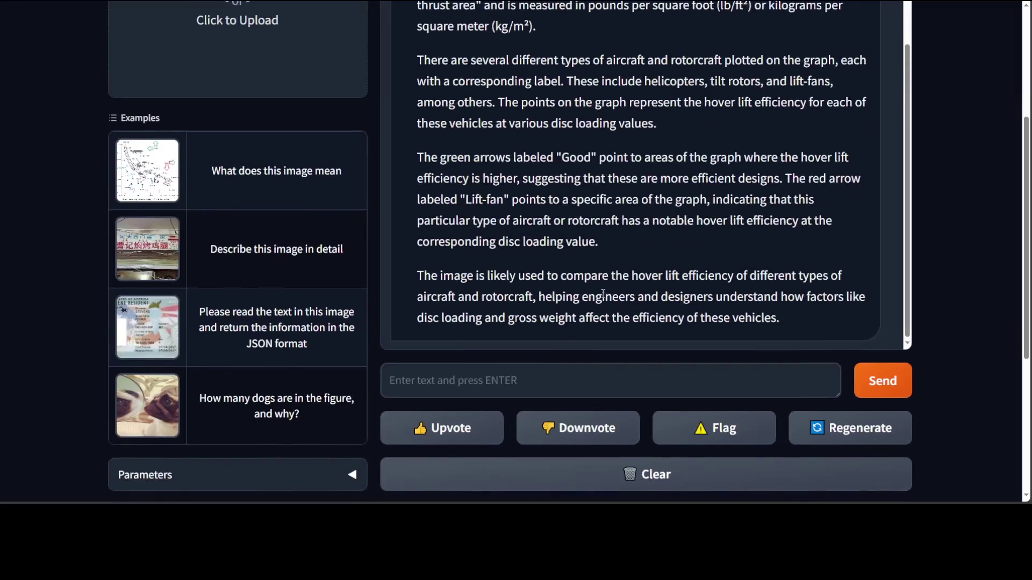
{"action": "scroll", "coordinate": [861, 273], "scroll_direction": "up", "scroll_amount": 4}
{"action": "left_click_drag", "start_coordinate": [909, 237], "coordinate": [918, 78]}
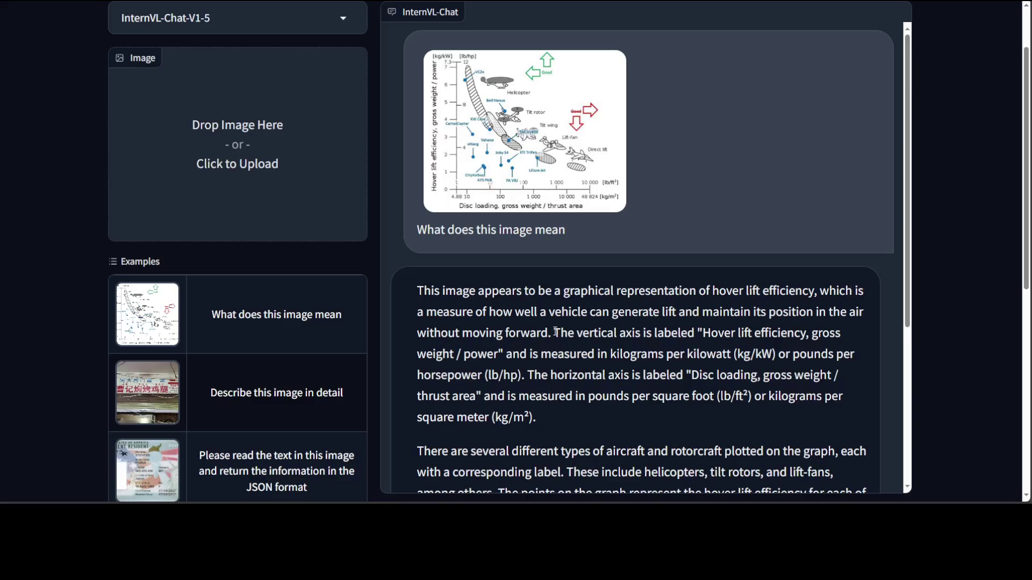
{"action": "left_click_drag", "start_coordinate": [555, 331], "coordinate": [647, 346]}
{"action": "left_click", "coordinate": [767, 380]}
{"action": "scroll", "coordinate": [763, 398], "scroll_direction": "down", "scroll_amount": 4}
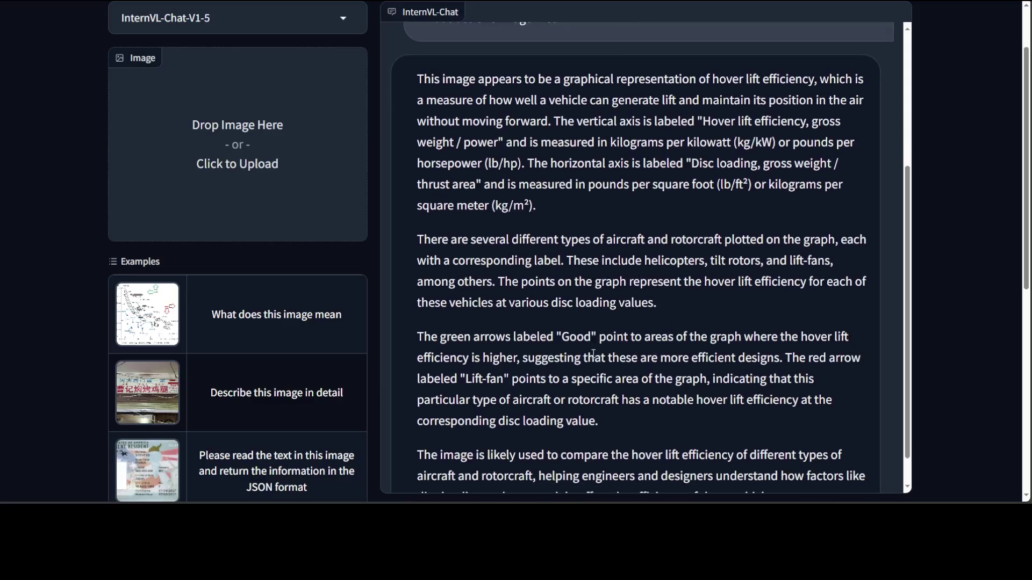
{"action": "scroll", "coordinate": [322, 351], "scroll_direction": "down", "scroll_amount": 3}
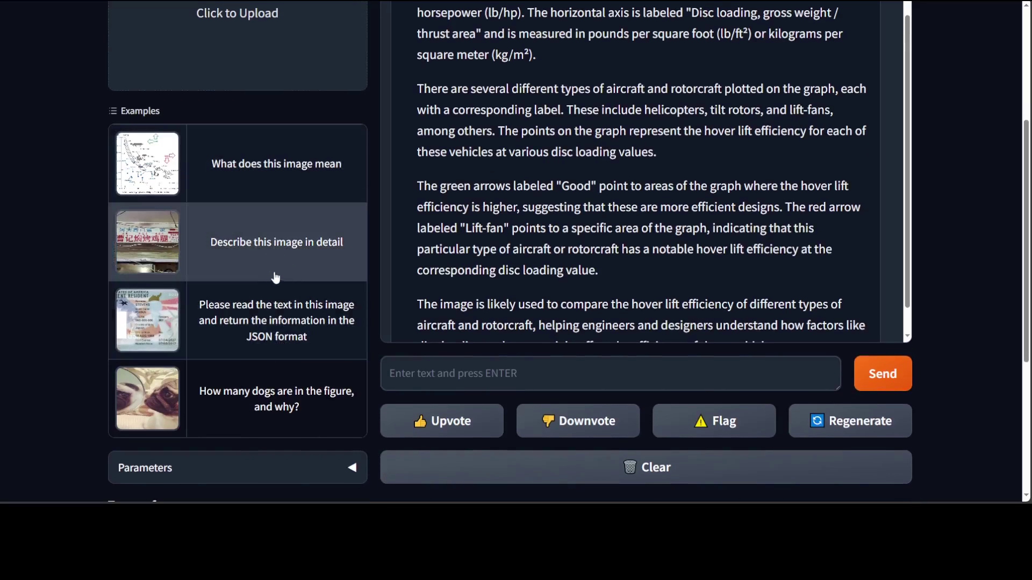
Send the signboard photo with 'Describe this image in detail' and watch the reply stream
{"action": "left_click", "coordinate": [279, 253]}
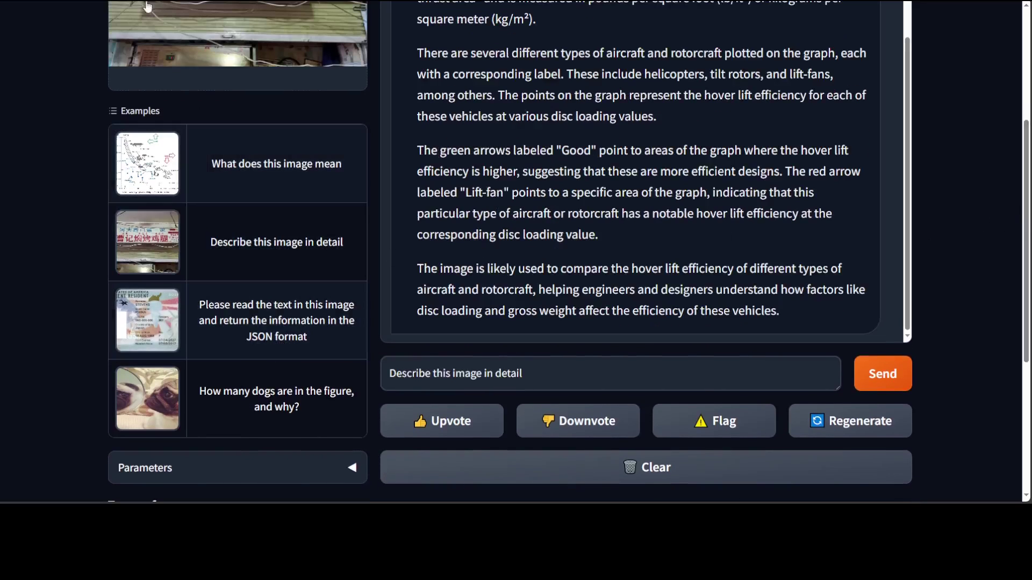
{"action": "scroll", "coordinate": [560, 171], "scroll_direction": "up", "scroll_amount": 3}
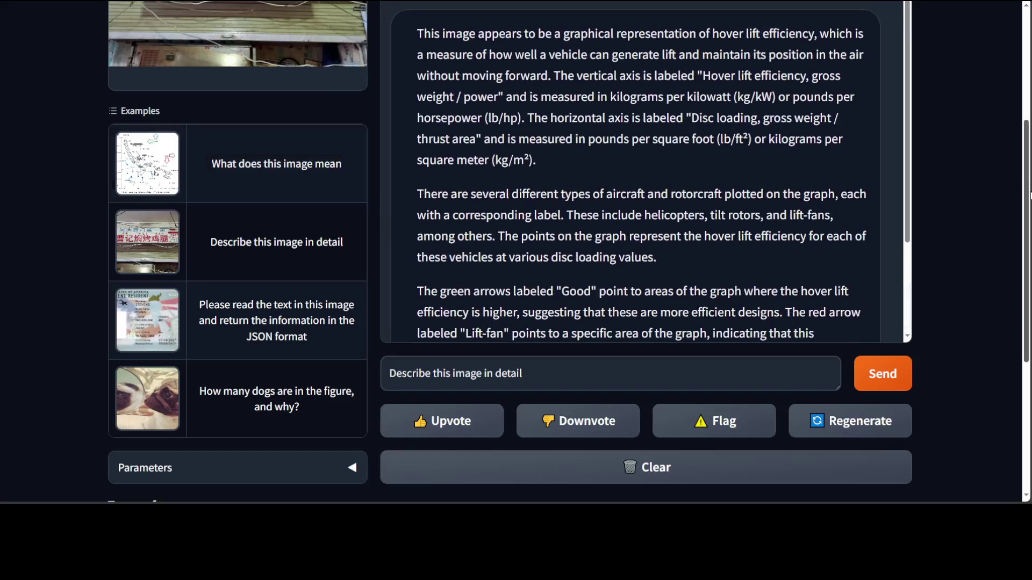
{"action": "left_click_drag", "start_coordinate": [1028, 198], "coordinate": [1028, 99]}
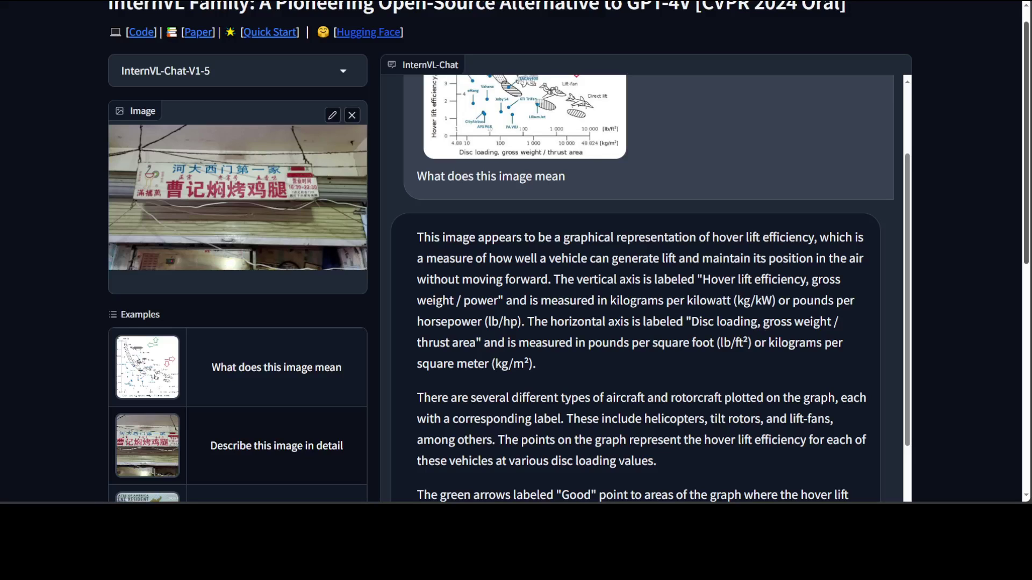
{"action": "left_click_drag", "start_coordinate": [1028, 99], "coordinate": [1028, 266]}
{"action": "left_click", "coordinate": [878, 234]}
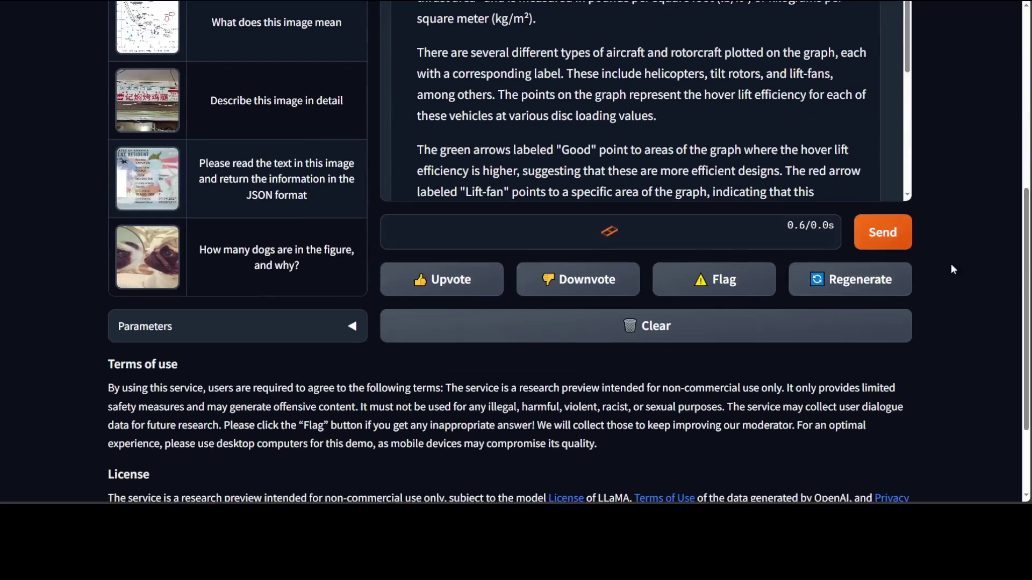
{"action": "left_click_drag", "start_coordinate": [1027, 270], "coordinate": [1026, 198]}
{"action": "left_click", "coordinate": [276, 252]}
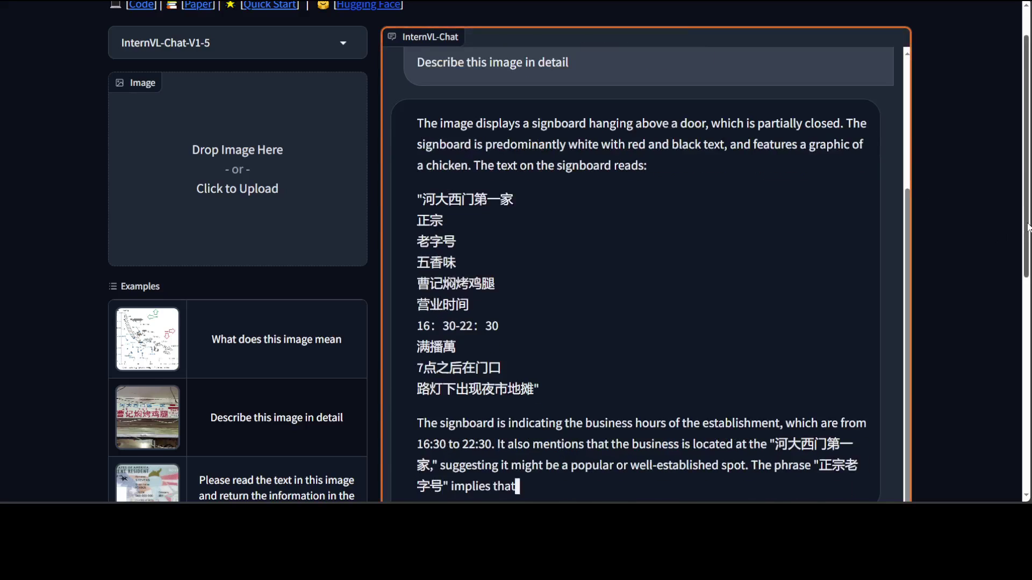
Review the signboard answer, then put the sunset kangaroo painting into the Image box
{"action": "scroll", "coordinate": [860, 168], "scroll_direction": "up", "scroll_amount": 1}
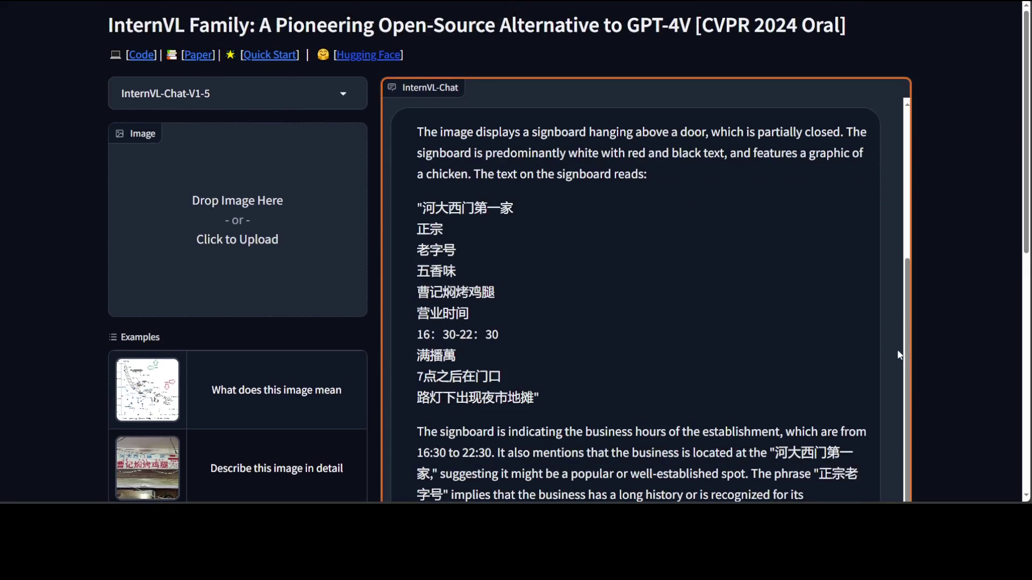
{"action": "left_click_drag", "start_coordinate": [905, 359], "coordinate": [910, 274]}
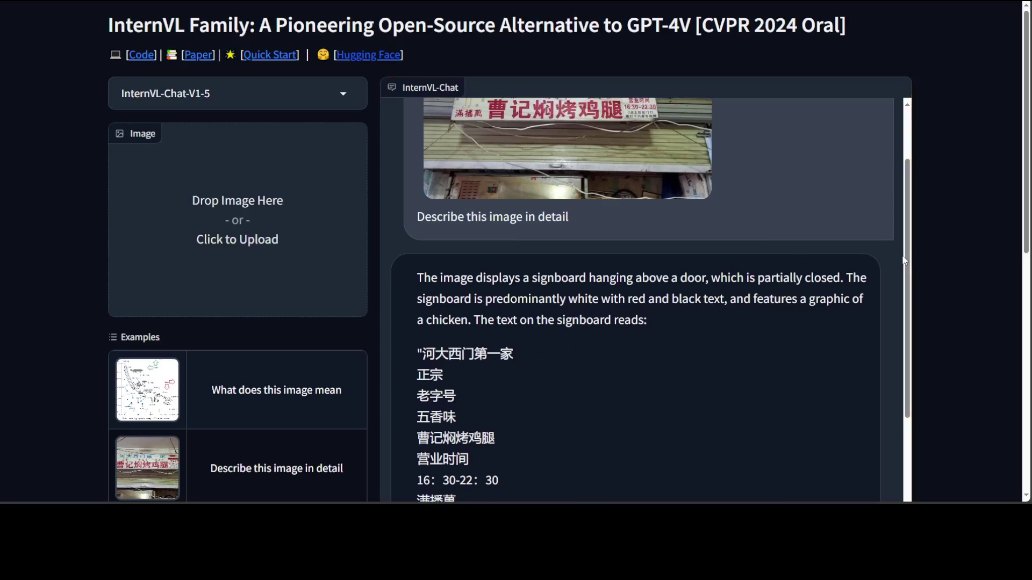
{"action": "left_click_drag", "start_coordinate": [904, 261], "coordinate": [910, 203]}
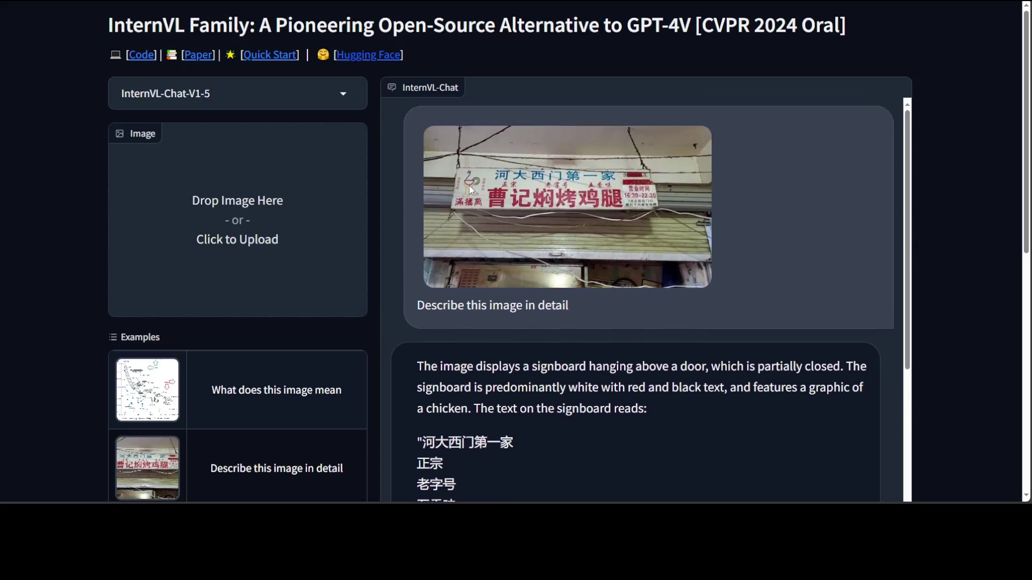
{"action": "left_click_drag", "start_coordinate": [910, 176], "coordinate": [909, 370]}
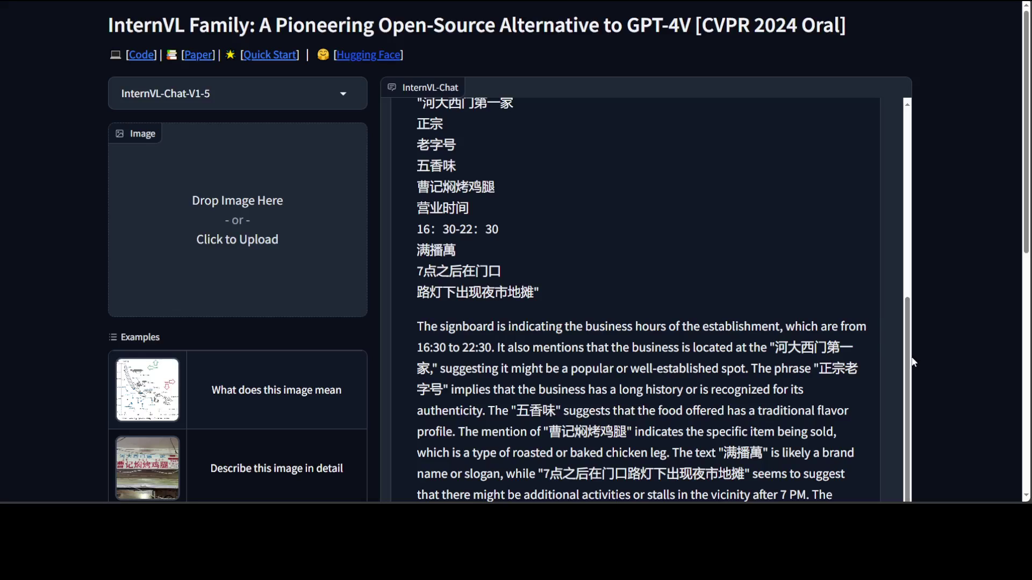
{"action": "scroll", "coordinate": [652, 206], "scroll_direction": "up", "scroll_amount": 6}
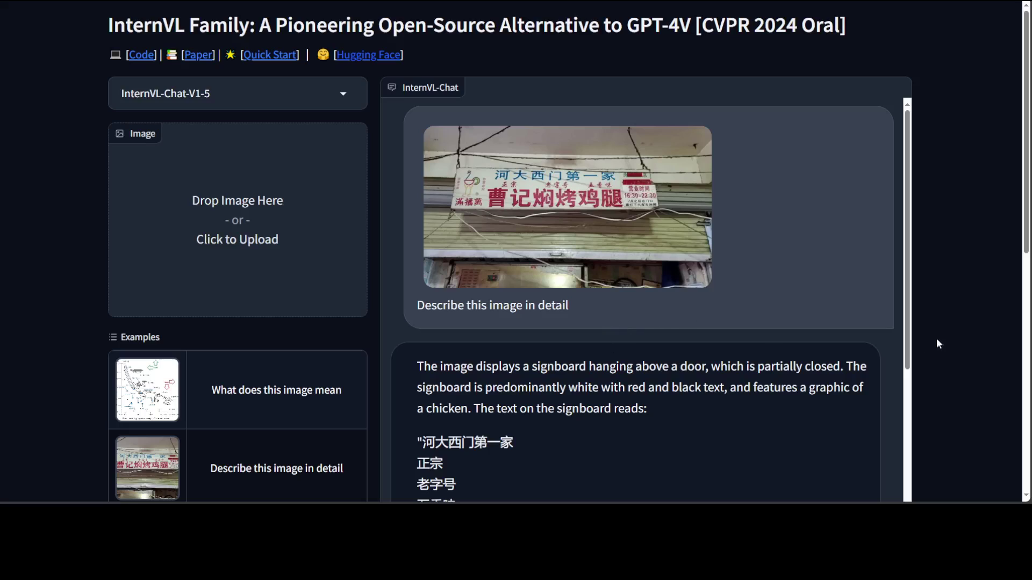
{"action": "left_click_drag", "start_coordinate": [917, 342], "coordinate": [993, 228]}
Ask 'count the kangaroos and birds in this image' and get three kangaroos with a flock of birds
{"action": "left_click", "coordinate": [829, 301]}
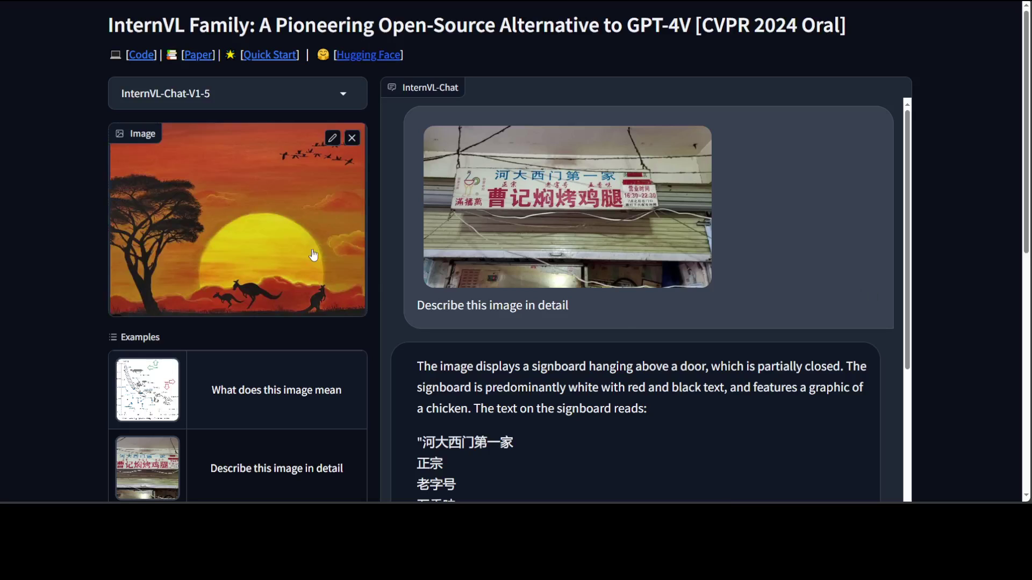
{"action": "scroll", "coordinate": [903, 304], "scroll_direction": "down", "scroll_amount": 1}
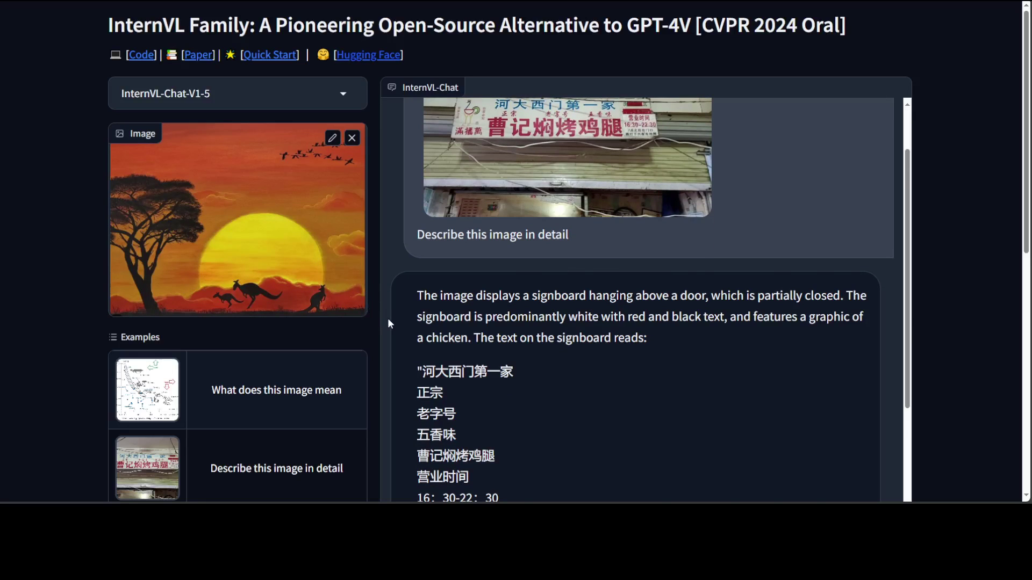
{"action": "scroll", "coordinate": [388, 321], "scroll_direction": "down", "scroll_amount": 4}
{"action": "scroll", "coordinate": [388, 324], "scroll_direction": "down", "scroll_amount": 6}
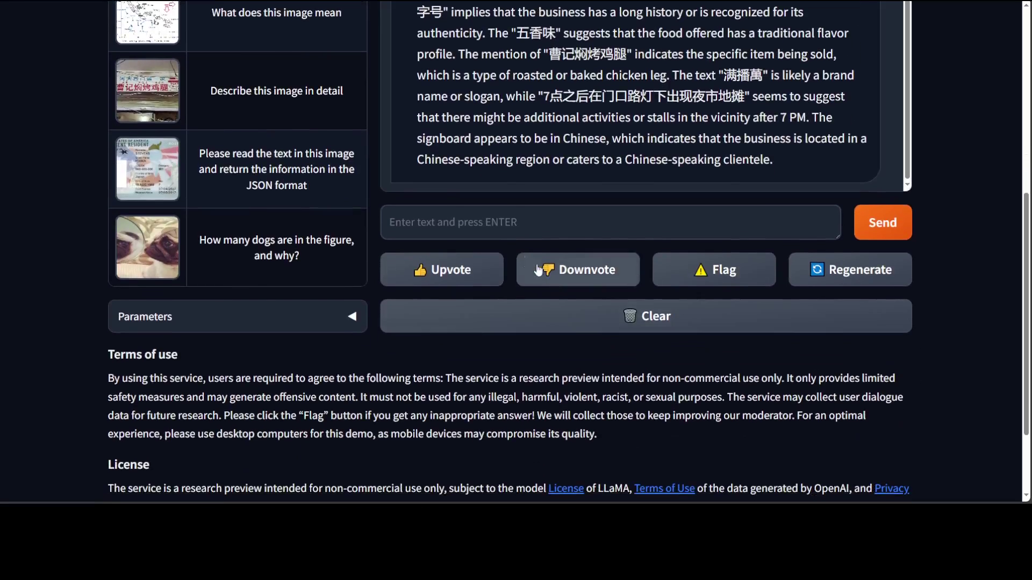
{"action": "left_click", "coordinate": [488, 222]}
{"action": "type", "text": "count the"}
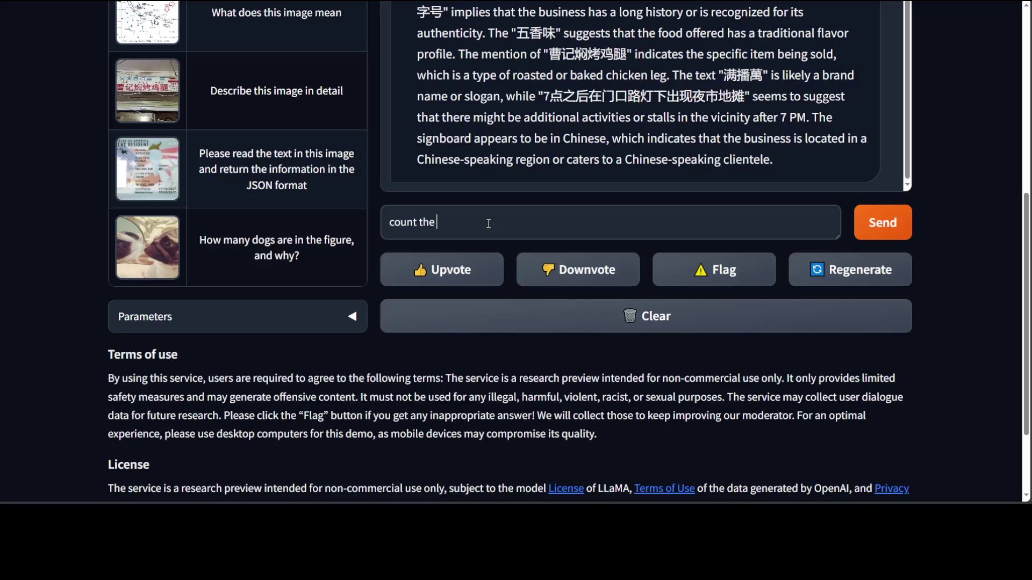
{"action": "type", "text": " kangaroos and birds in this"}
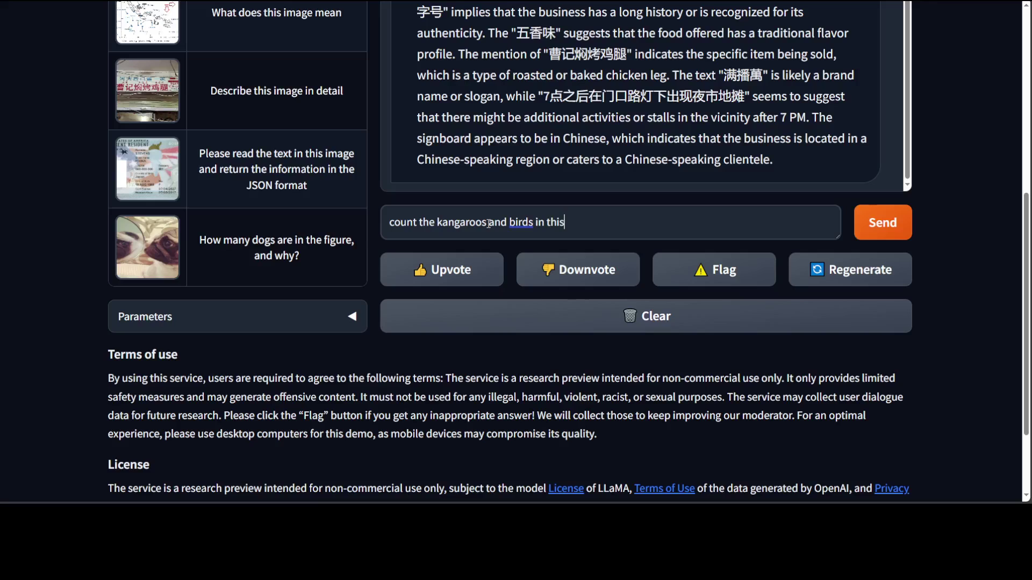
{"action": "type", "text": " image"}
{"action": "key", "text": "Return"}
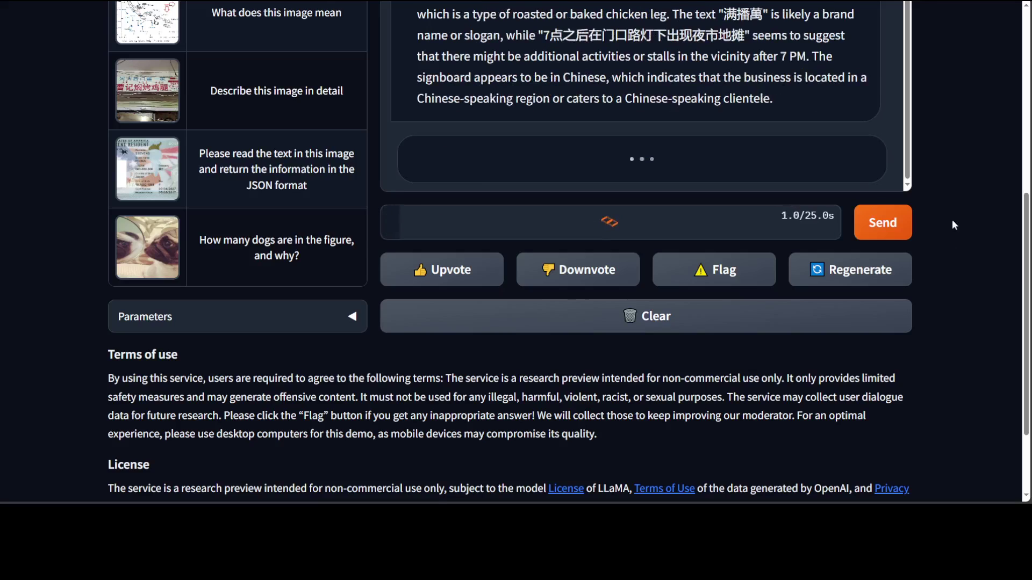
{"action": "left_click_drag", "start_coordinate": [1025, 274], "coordinate": [1028, 74]}
{"action": "scroll", "coordinate": [886, 301], "scroll_direction": "up", "scroll_amount": 8}
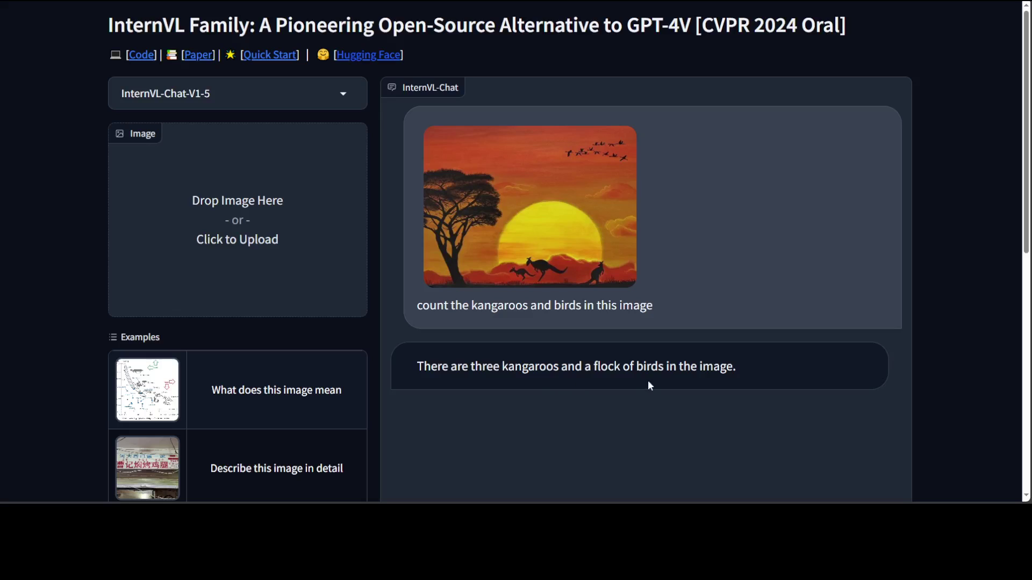
{"action": "scroll", "coordinate": [741, 403], "scroll_direction": "down", "scroll_amount": 3}
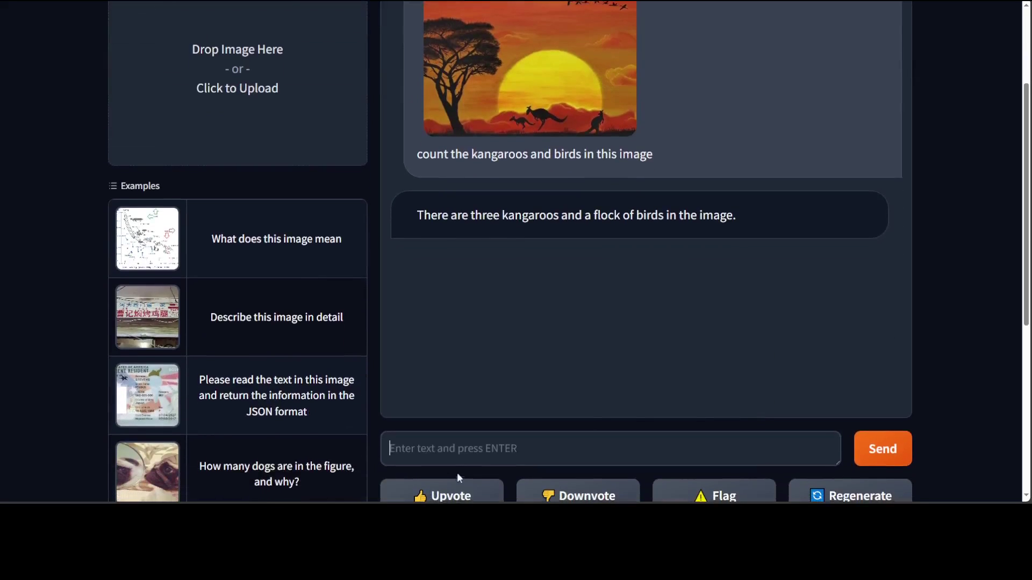
Follow up with 'how many birds are there' and get the answer nine
{"action": "type", "text": "how many birds are there"}
{"action": "left_click", "coordinate": [871, 451]}
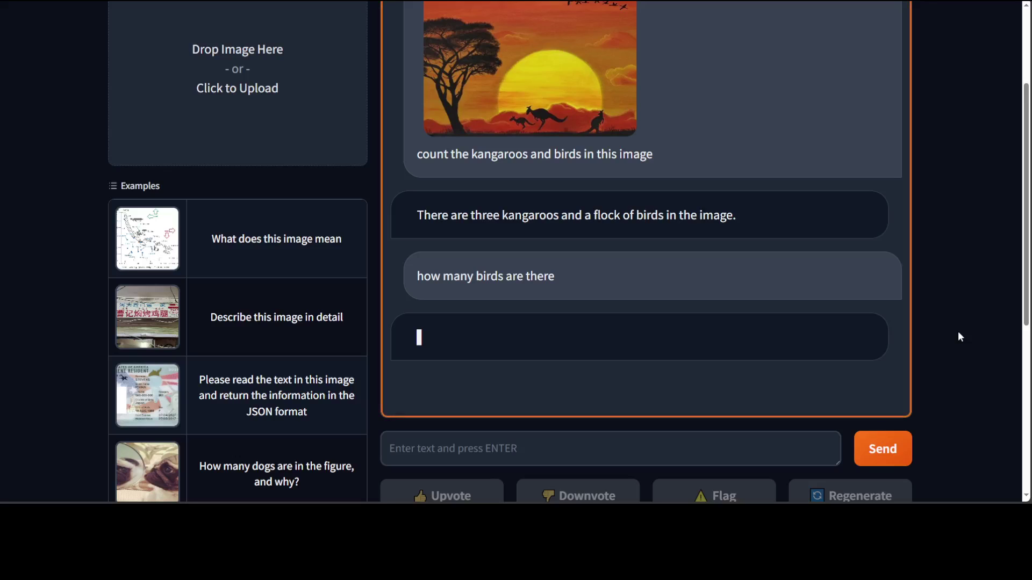
{"action": "scroll", "coordinate": [595, 317], "scroll_direction": "up", "scroll_amount": 3}
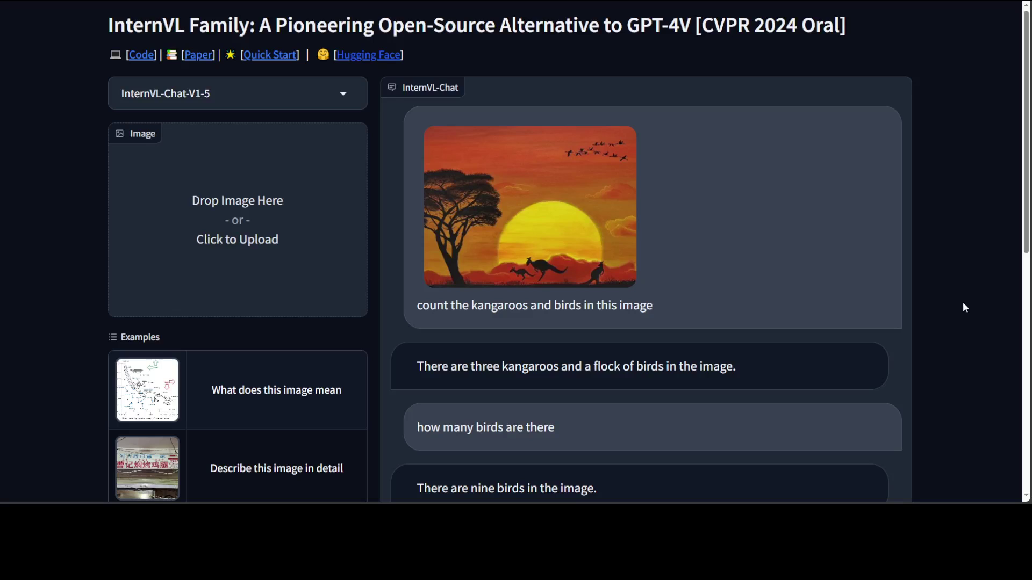
{"action": "scroll", "coordinate": [963, 295], "scroll_direction": "down", "scroll_amount": 8}
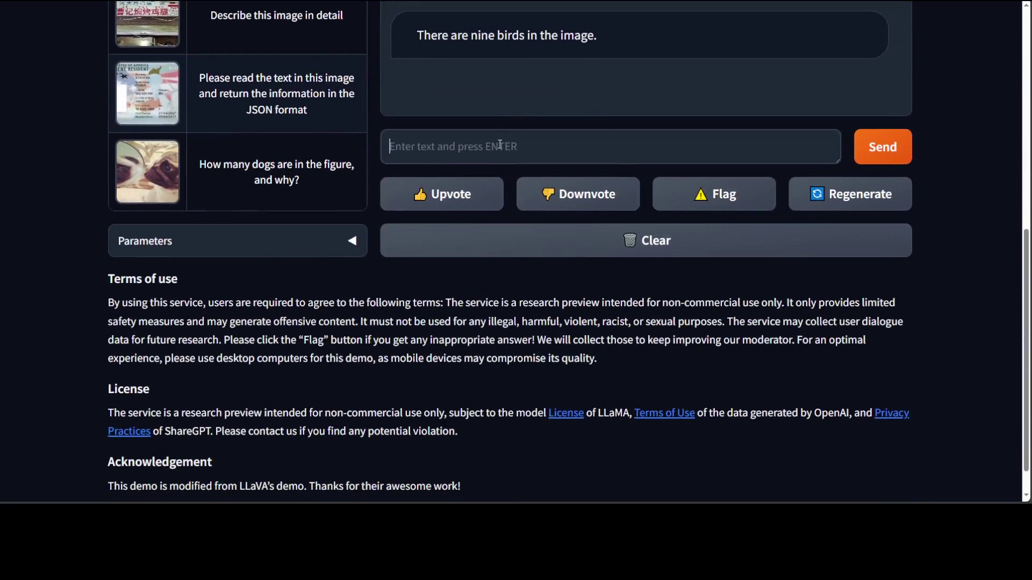
Ask 'is there a sun or moon in the background' and get the answer that it's a sun
{"action": "left_click", "coordinate": [500, 144]}
{"action": "type", "text": "is there a sun or moon in the background"}
{"action": "key", "text": "Return"}
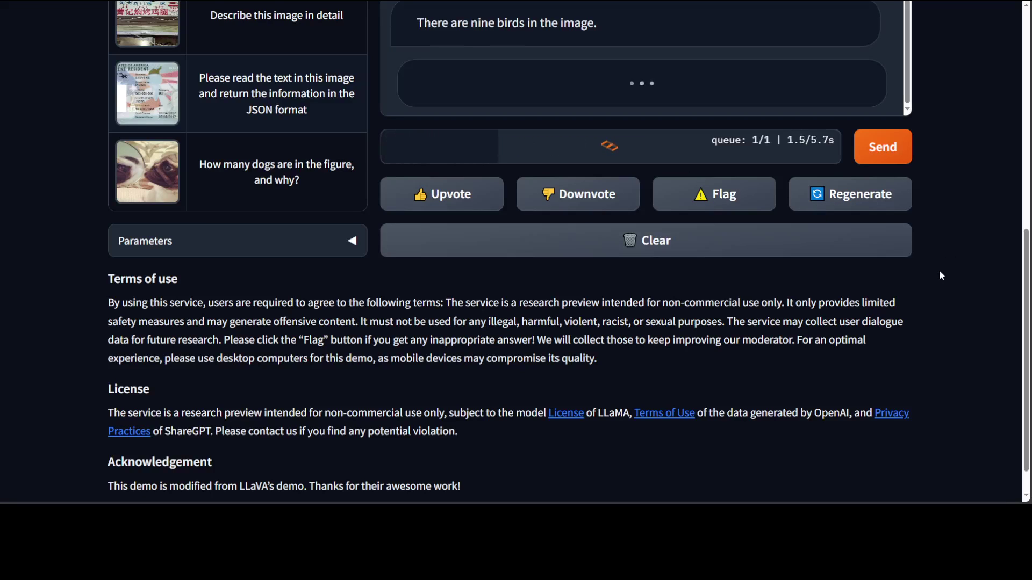
{"action": "scroll", "coordinate": [968, 294], "scroll_direction": "up", "scroll_amount": 4}
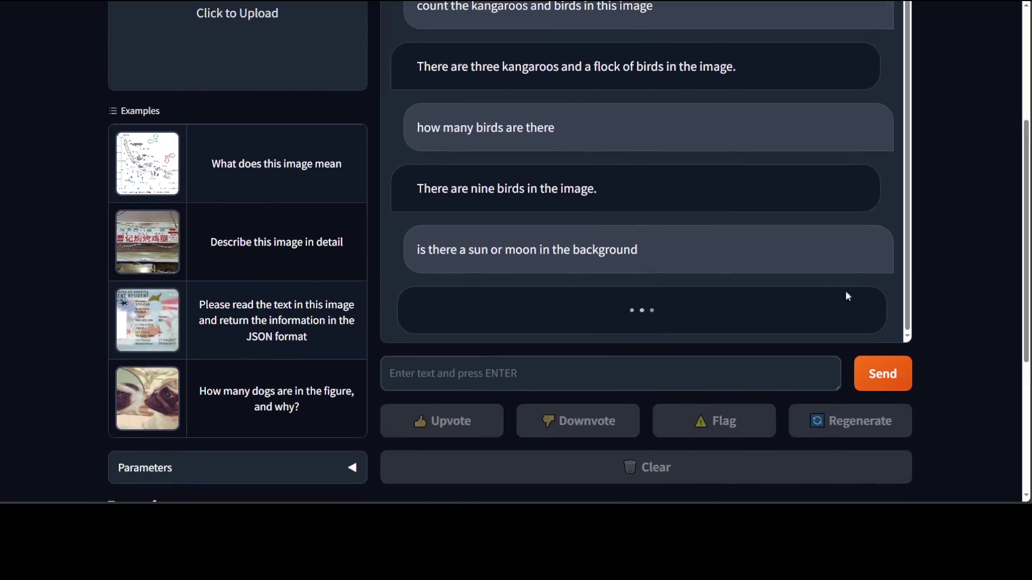
{"action": "scroll", "coordinate": [880, 301], "scroll_direction": "up", "scroll_amount": 2}
{"action": "scroll", "coordinate": [851, 364], "scroll_direction": "down", "scroll_amount": 4}
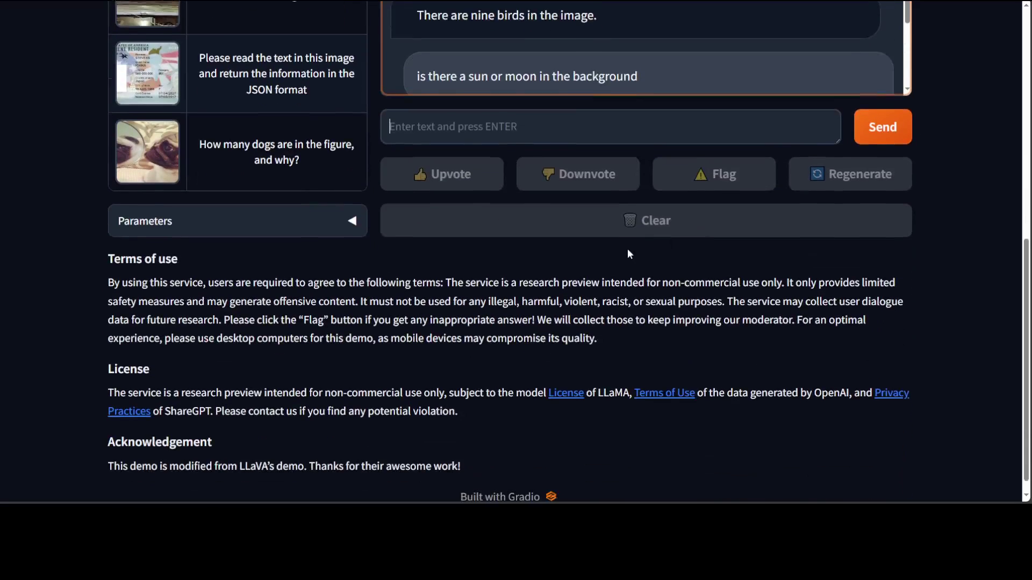
{"action": "scroll", "coordinate": [851, 364], "scroll_direction": "up", "scroll_amount": 4}
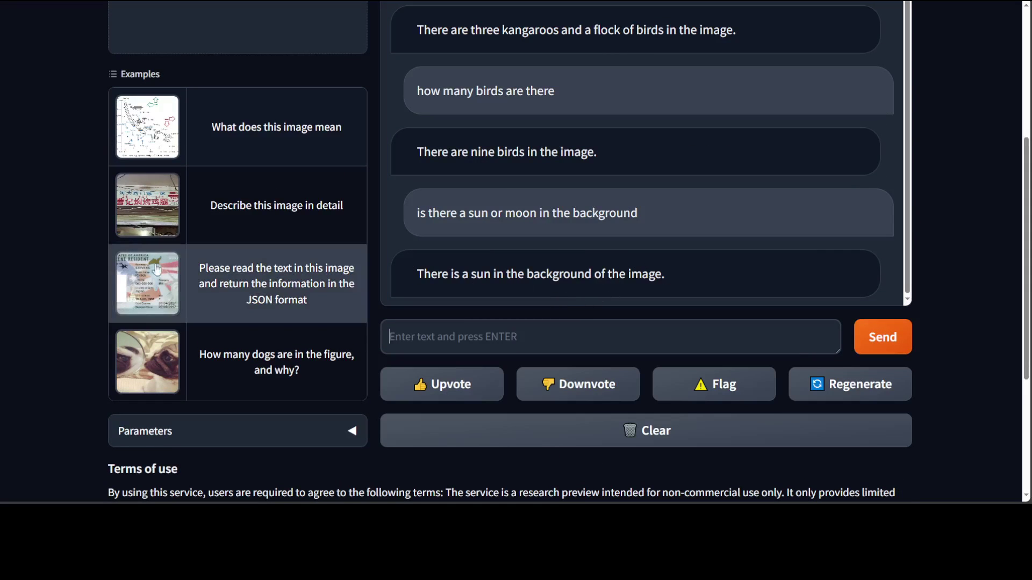
{"action": "scroll", "coordinate": [374, 317], "scroll_direction": "up", "scroll_amount": 5}
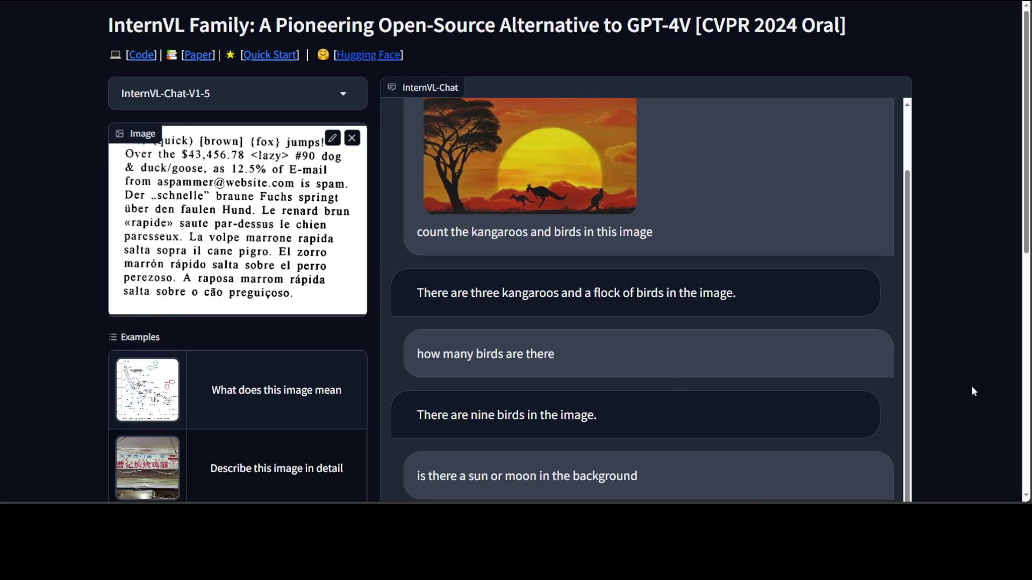
Ask 'describe the image' about the quick brown fox text, described as an old newspaper-style proof
{"action": "scroll", "coordinate": [684, 388], "scroll_direction": "down", "scroll_amount": 5}
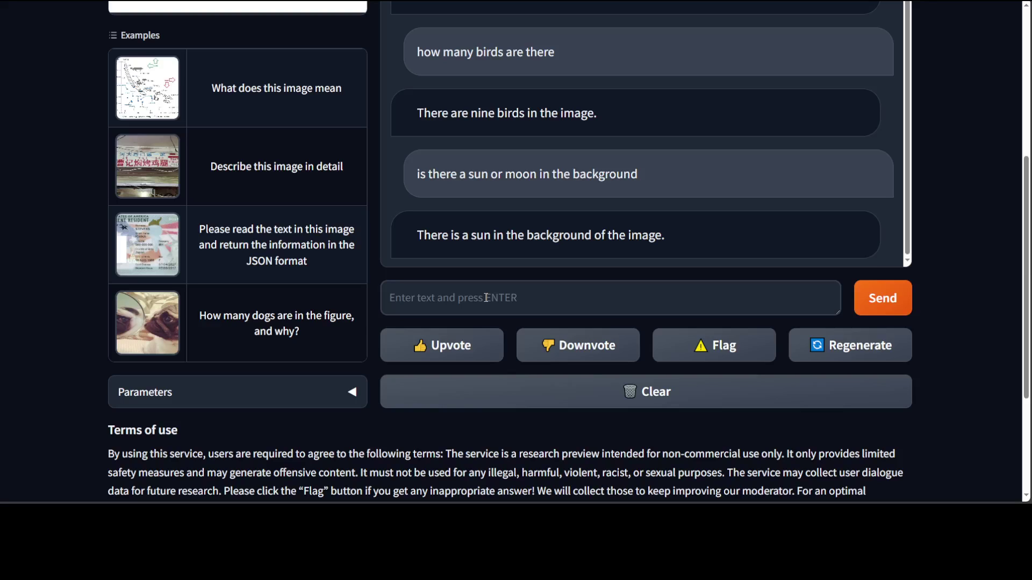
{"action": "left_click", "coordinate": [486, 297]}
{"action": "type", "text": "descri"}
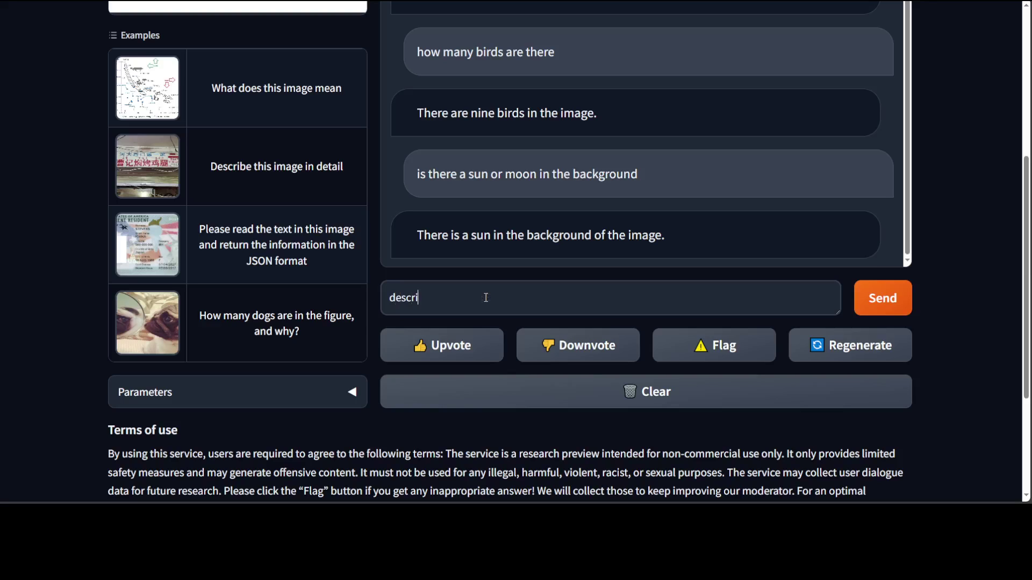
{"action": "type", "text": "be the image"}
{"action": "key", "text": "Return"}
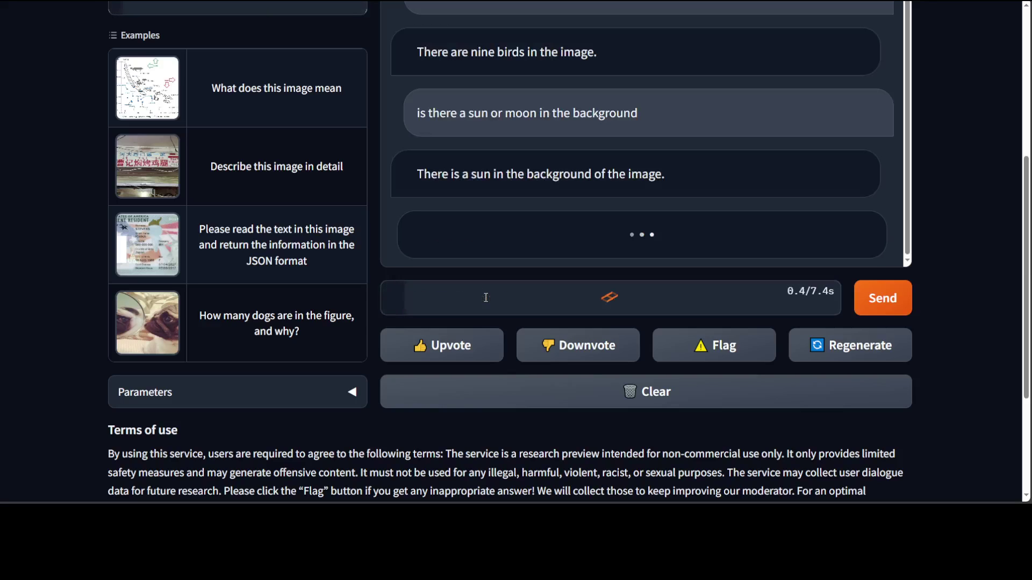
{"action": "scroll", "coordinate": [957, 299], "scroll_direction": "up", "scroll_amount": 5}
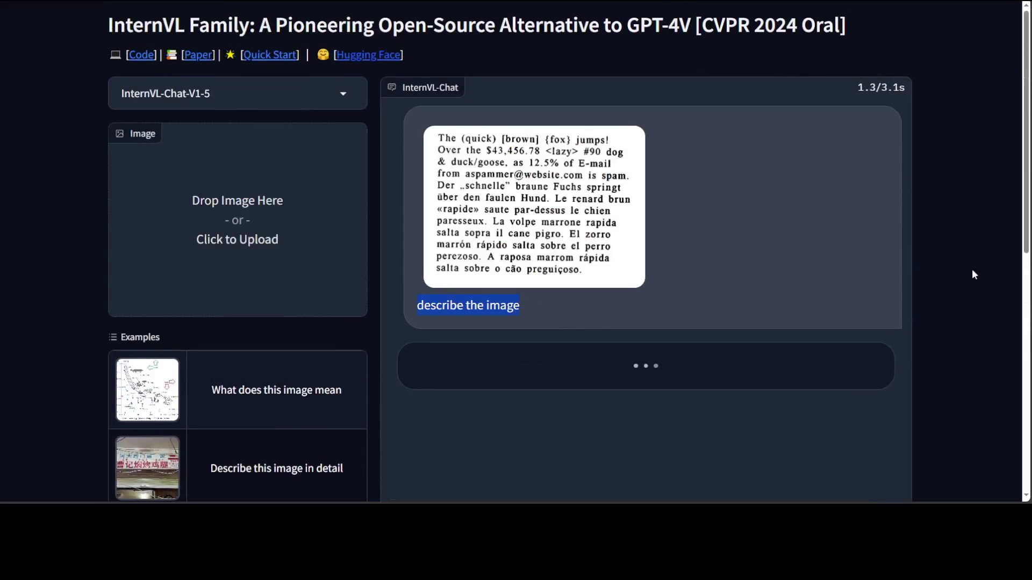
{"action": "scroll", "coordinate": [971, 270], "scroll_direction": "up", "scroll_amount": 2}
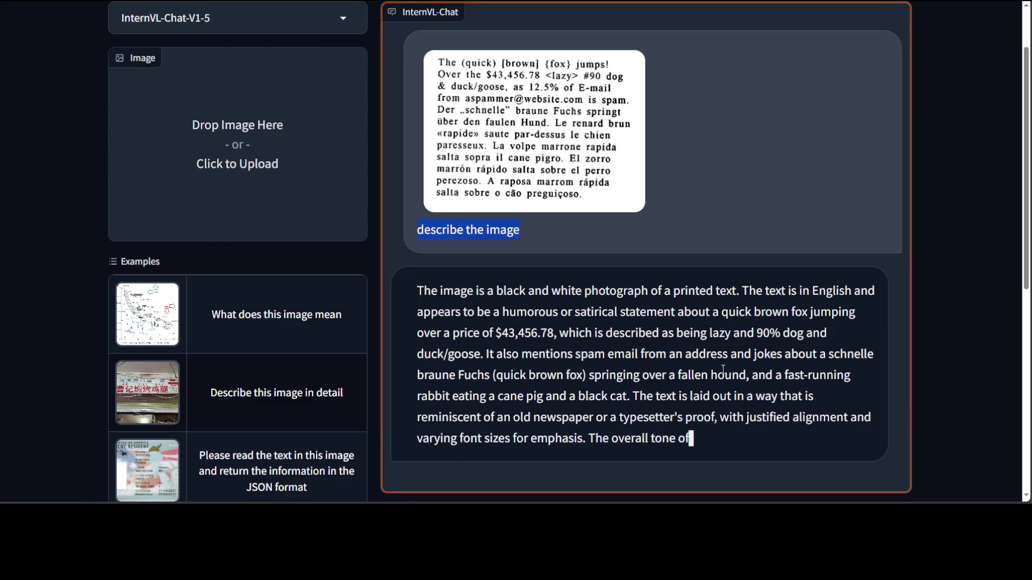
{"action": "scroll", "coordinate": [591, 371], "scroll_direction": "down", "scroll_amount": 3}
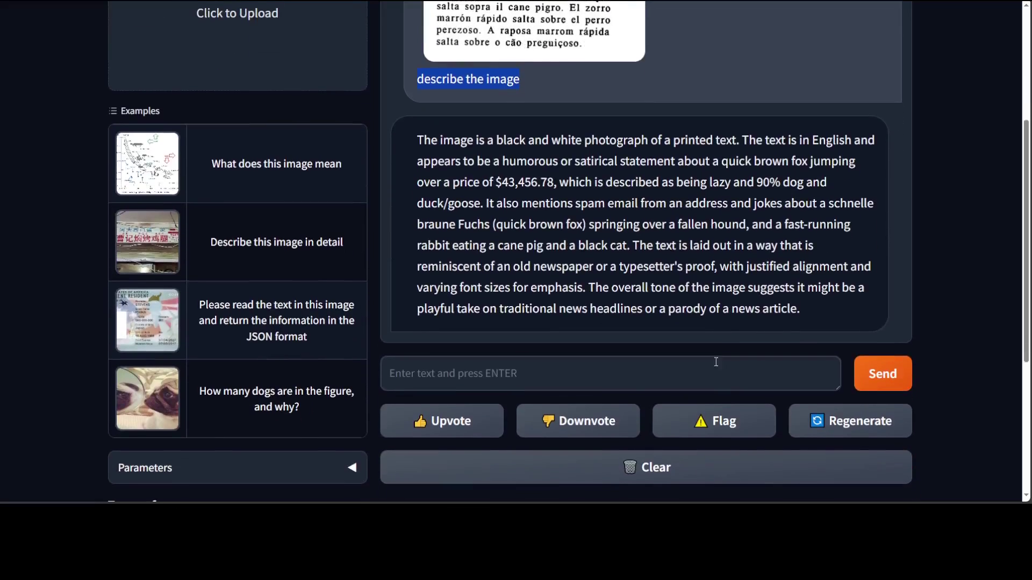
Request 'do the OCR of this image' and scroll through the multilingual fox-text transcription
{"action": "left_click", "coordinate": [462, 379]}
{"action": "type", "text": "do the"}
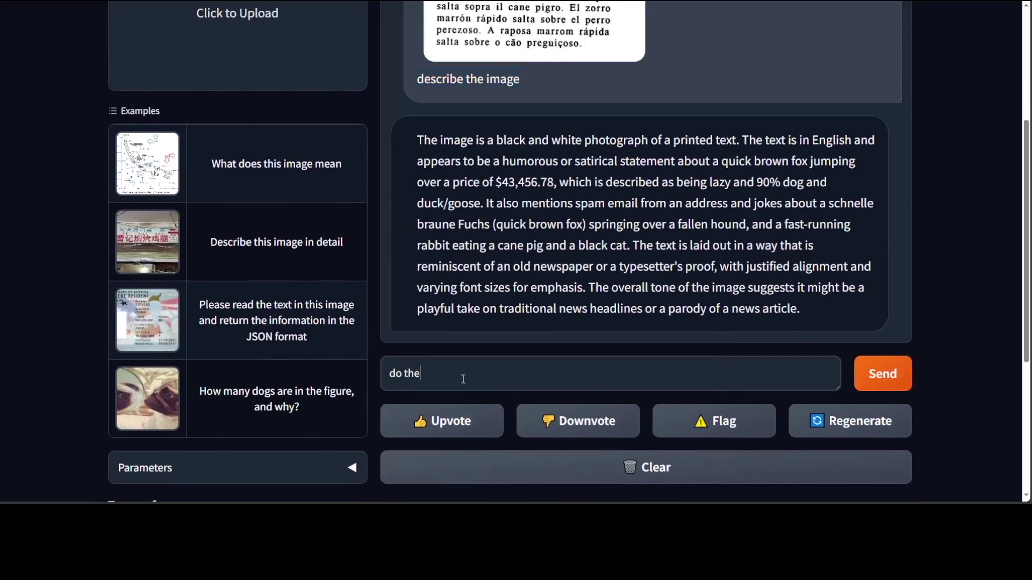
{"action": "type", "text": " OCR of this image"}
{"action": "key", "text": "Return"}
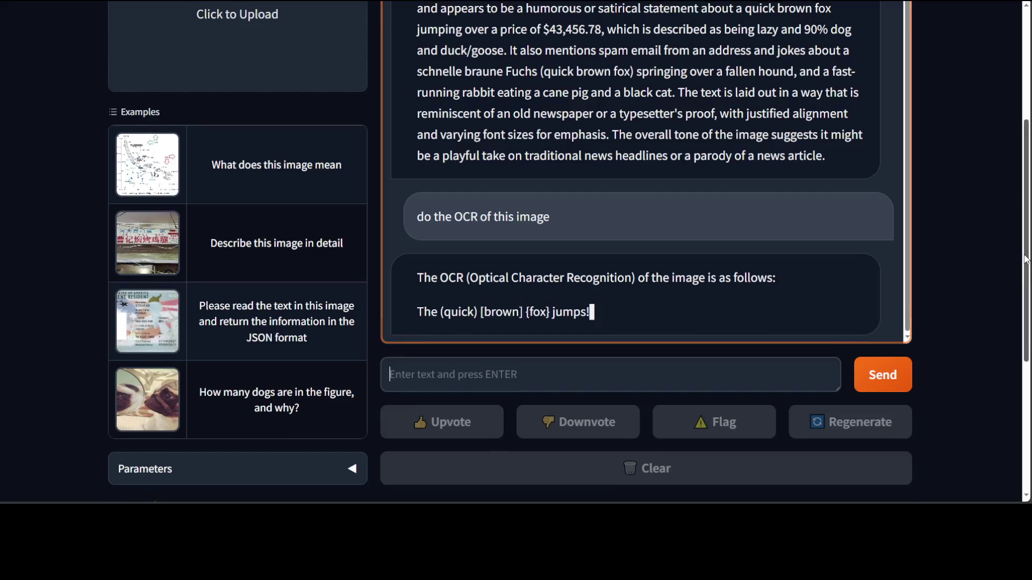
{"action": "left_click_drag", "start_coordinate": [1027, 258], "coordinate": [1026, 204]}
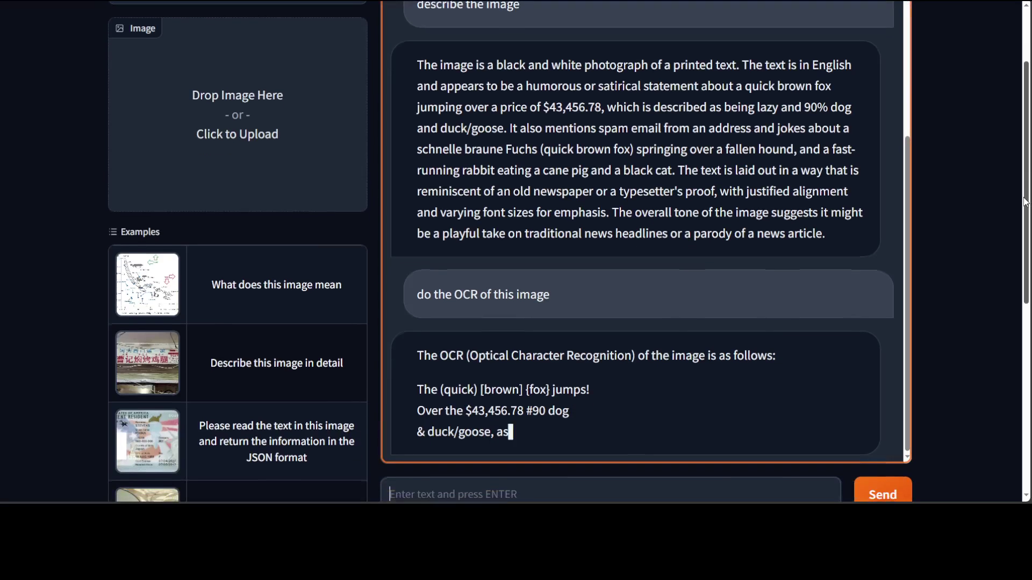
{"action": "left_click_drag", "start_coordinate": [1025, 202], "coordinate": [1012, 168]}
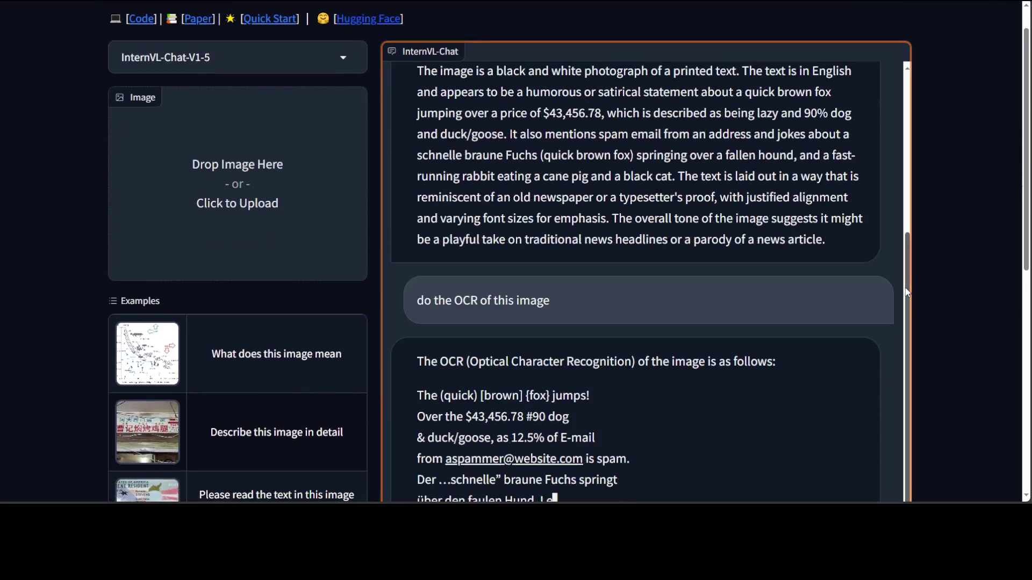
{"action": "scroll", "coordinate": [856, 349], "scroll_direction": "down", "scroll_amount": 5}
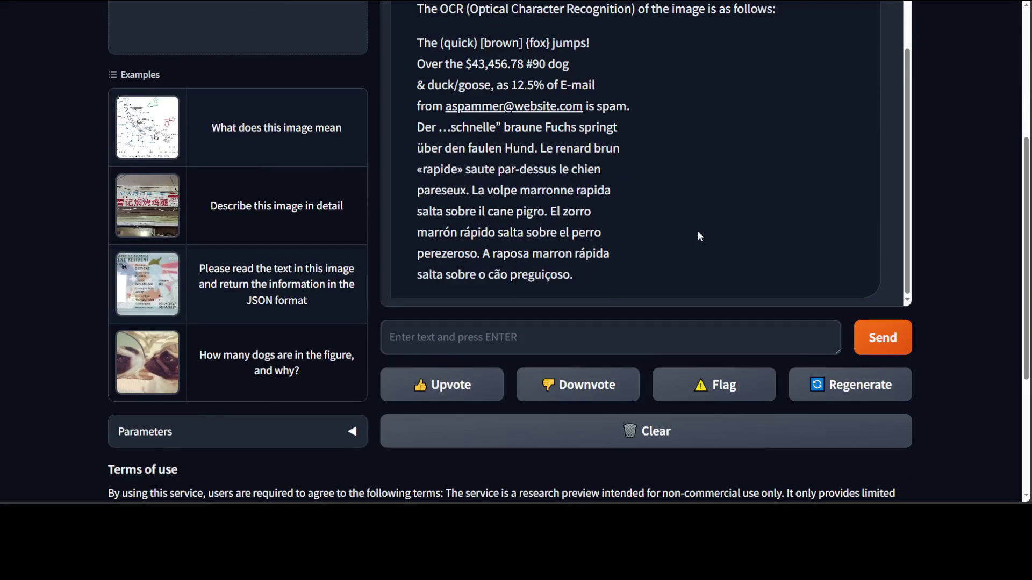
{"action": "scroll", "coordinate": [323, 238], "scroll_direction": "up", "scroll_amount": 4}
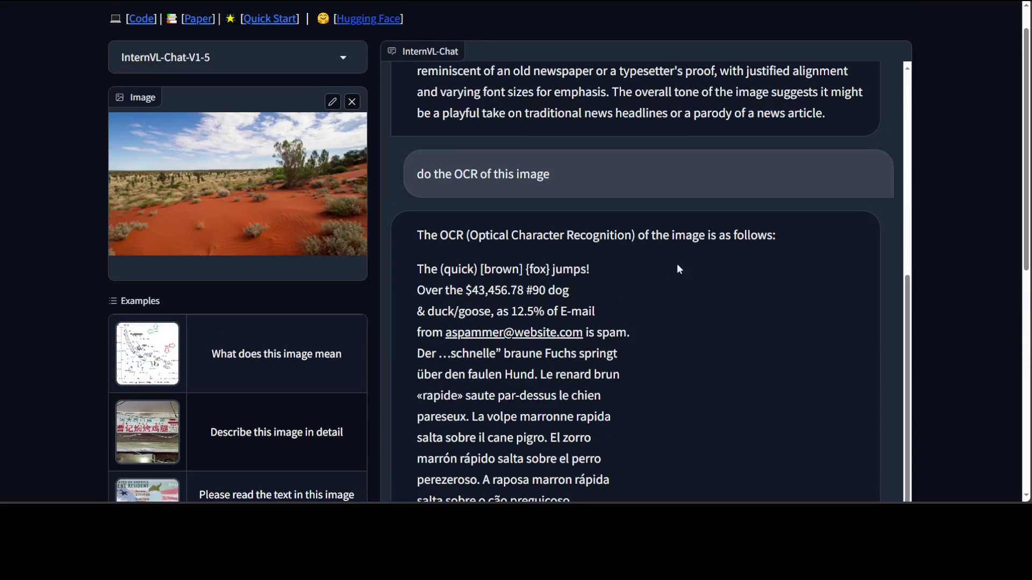
Ask 'what is this location in the image' about the red desert photo; answer: the Australian Outback
{"action": "scroll", "coordinate": [982, 299], "scroll_direction": "down", "scroll_amount": 3}
{"action": "left_click", "coordinate": [554, 419]}
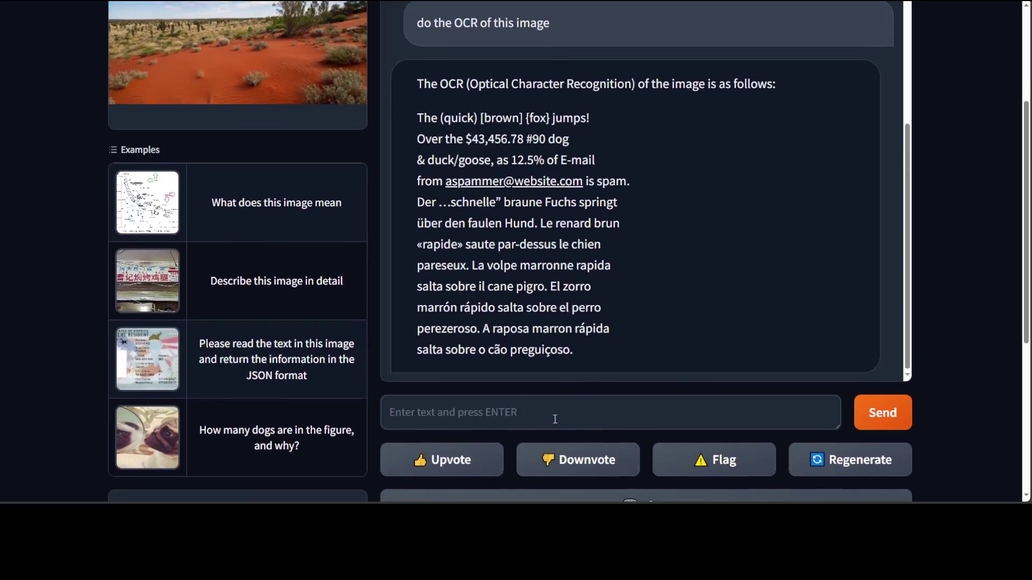
{"action": "type", "text": "what is thi"}
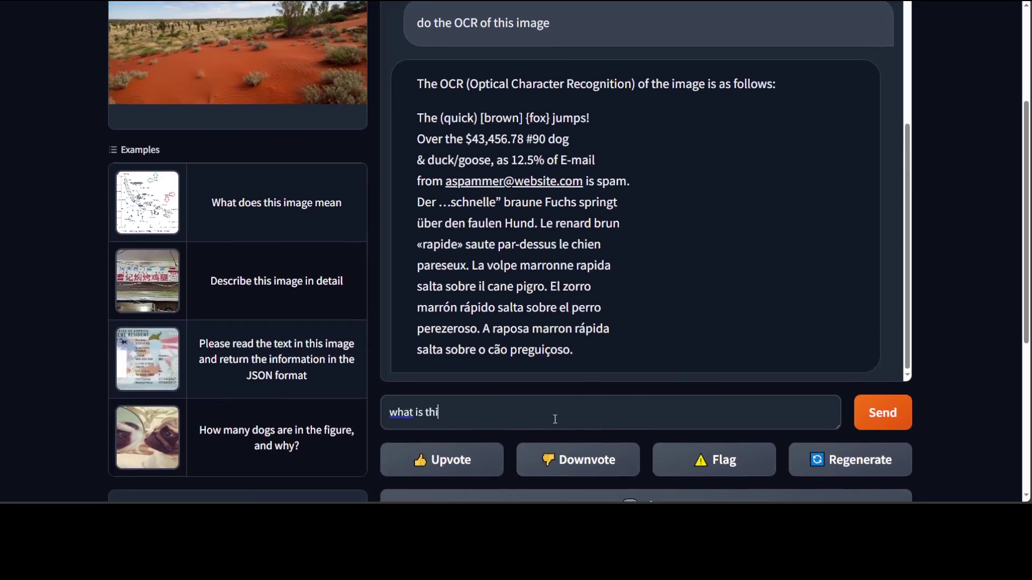
{"action": "type", "text": "s location in the i"}
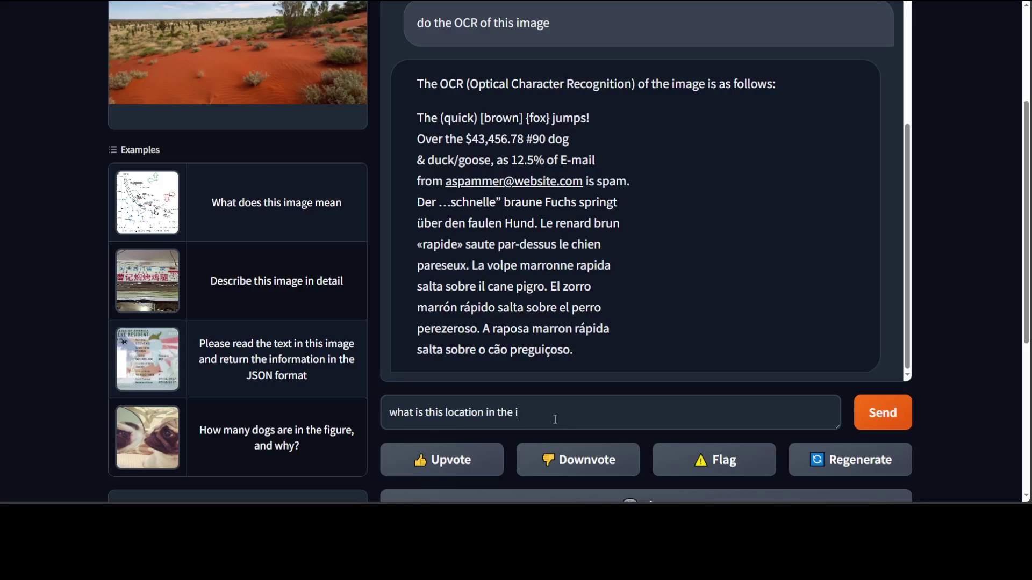
{"action": "type", "text": "mage"}
{"action": "key", "text": "Return"}
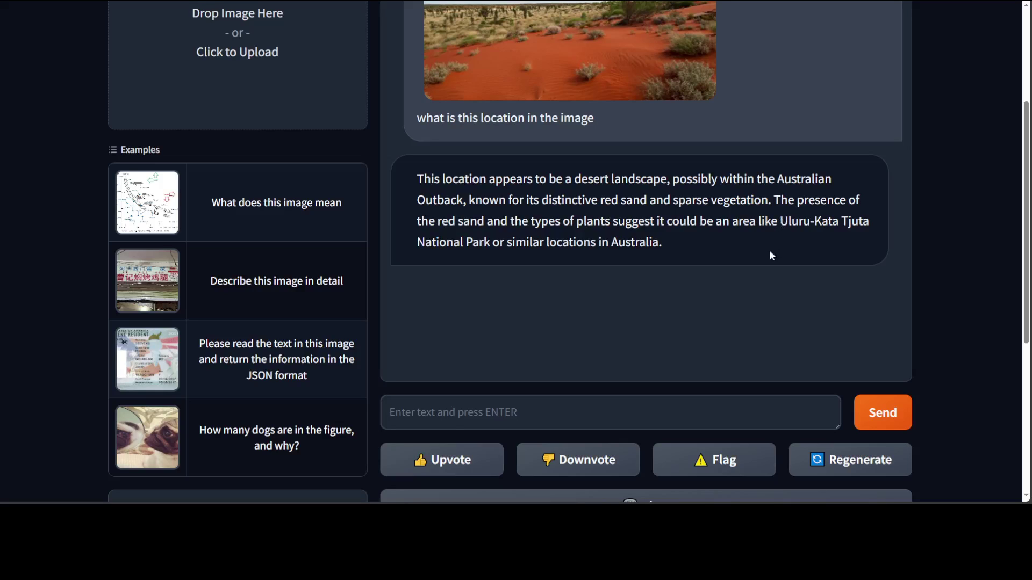
{"action": "scroll", "coordinate": [773, 253], "scroll_direction": "up", "scroll_amount": 2}
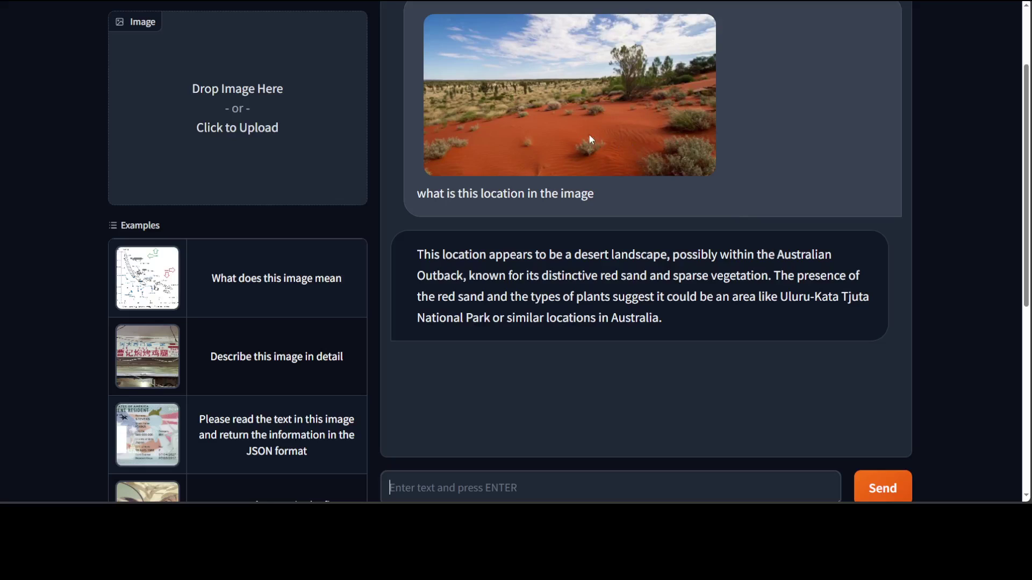